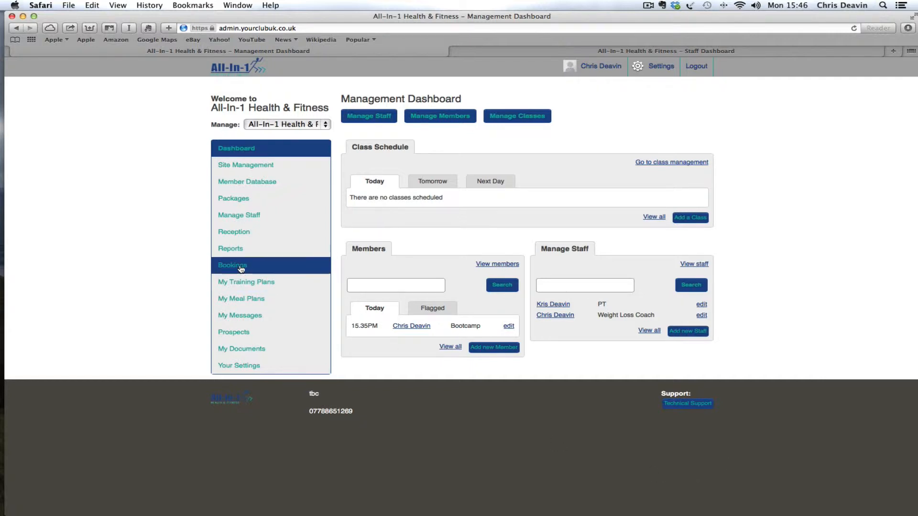
Open the location manager within the bookings section
click(218, 28)
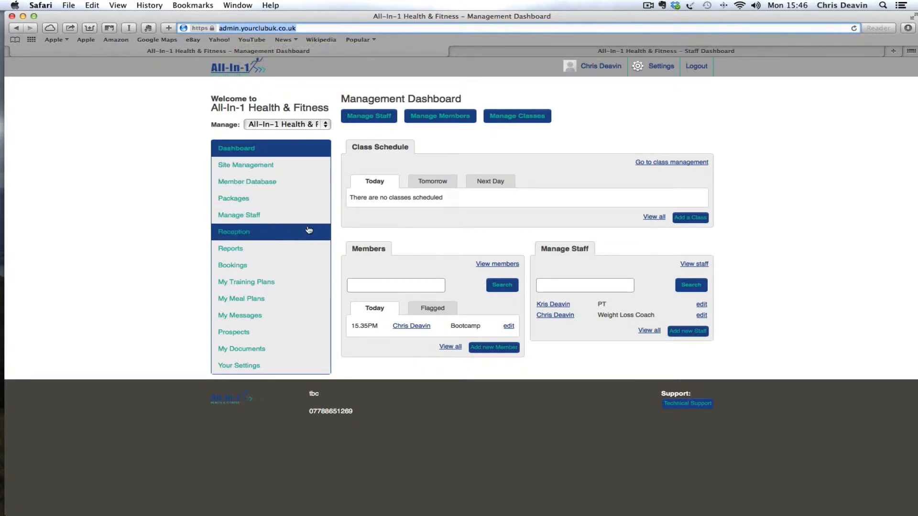
click(249, 270)
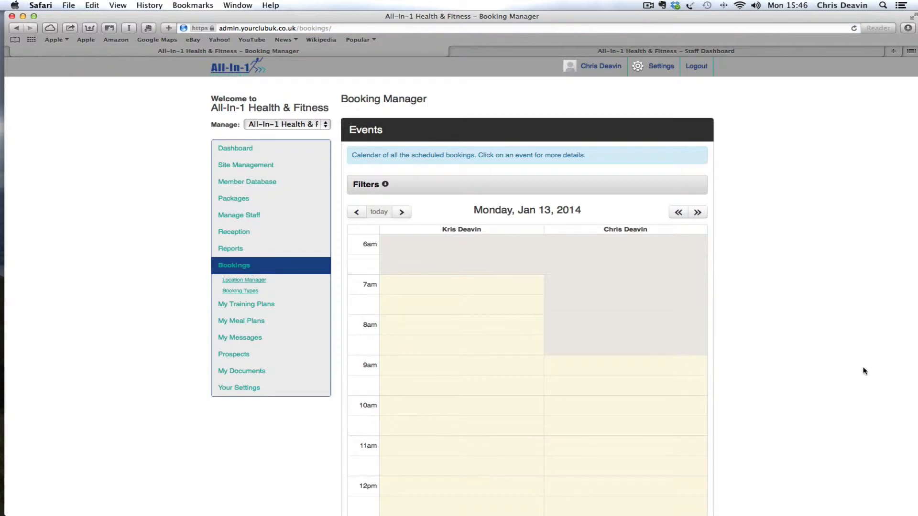
scroll(864, 371, down, 3)
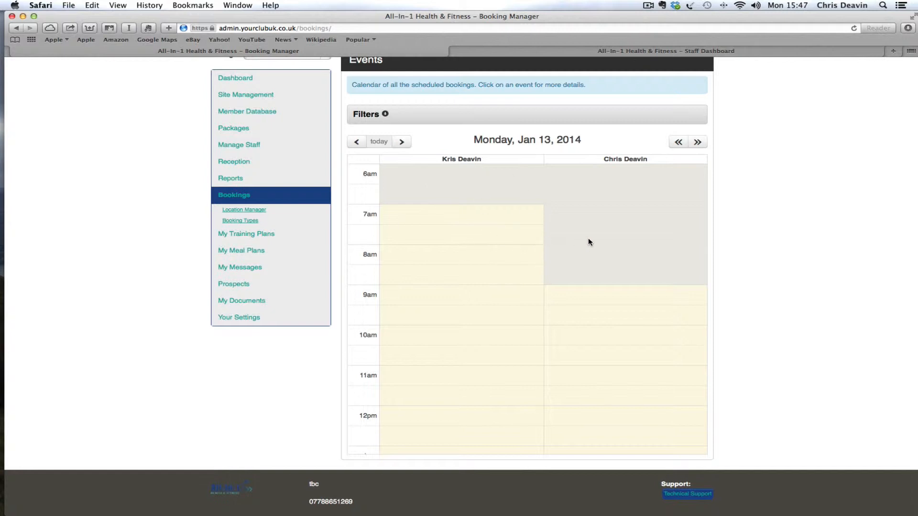
click(259, 213)
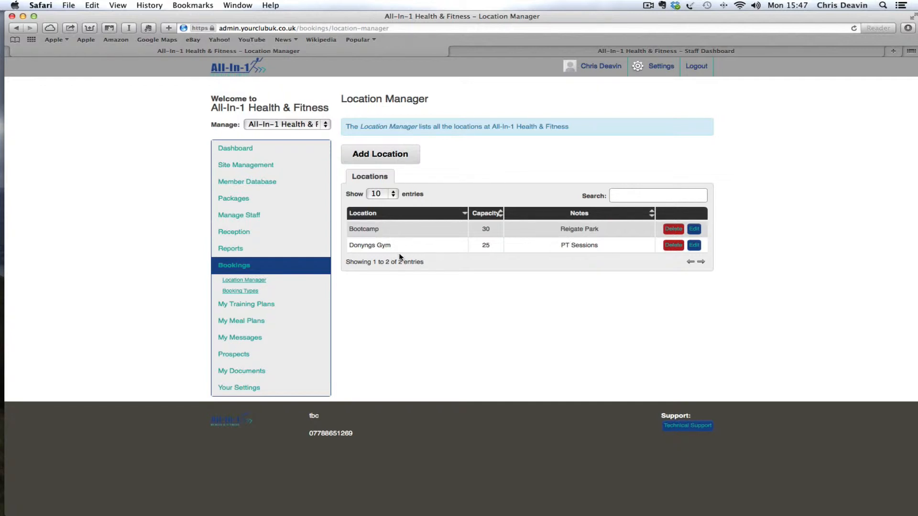
Start a new location named "Client Home" with a capacity of 1
click(381, 159)
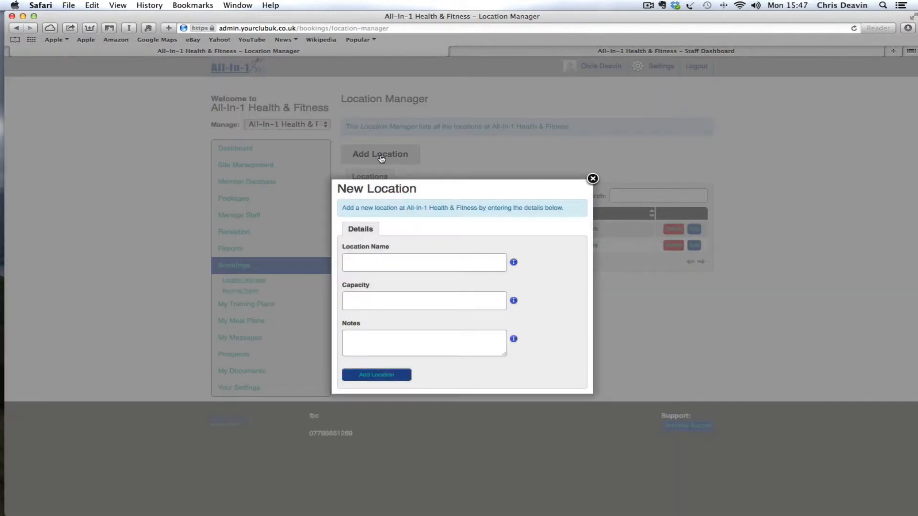
click(385, 261)
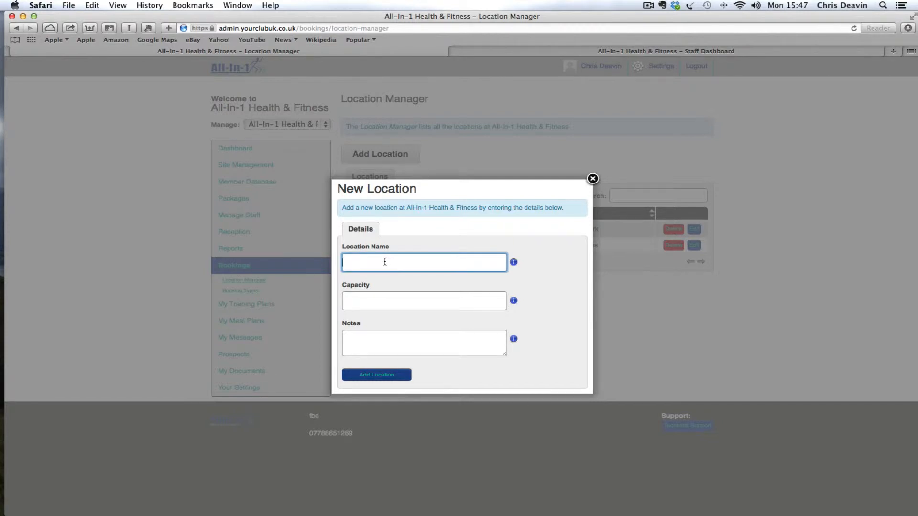
text(Client Home)
click(378, 302)
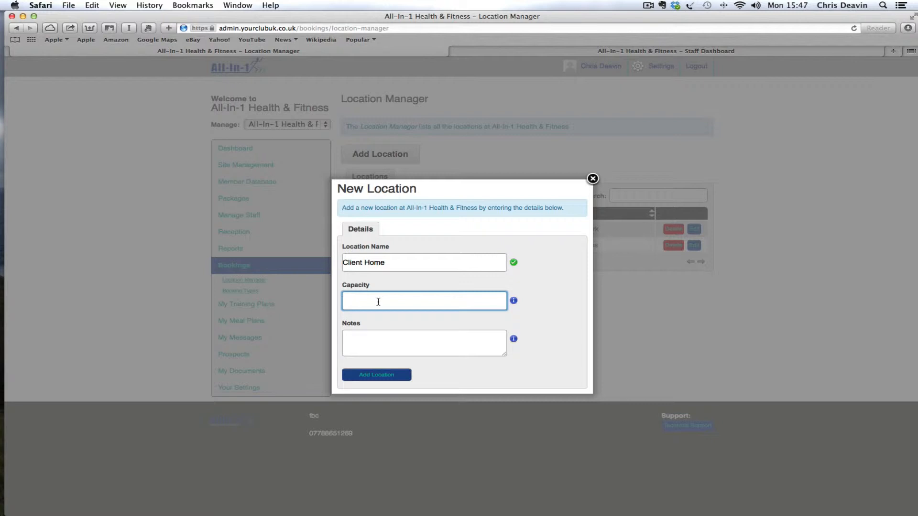
text(1)
Enter the notes "Training session at clients home." for the new location and add it
click(391, 342)
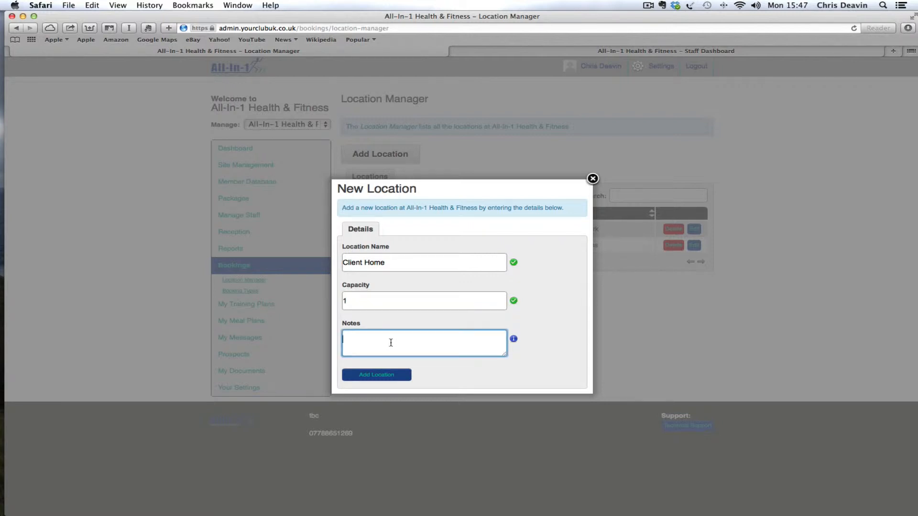
text(Training )
text(session )
text(at cleint)
text(s )
text(home.)
click(384, 376)
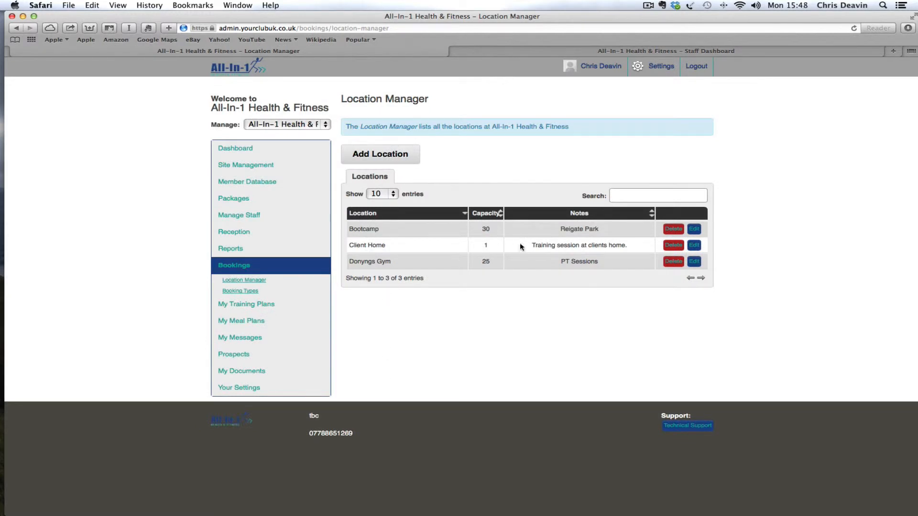
Review the editable details of the Client Home location and close them without saving
click(695, 246)
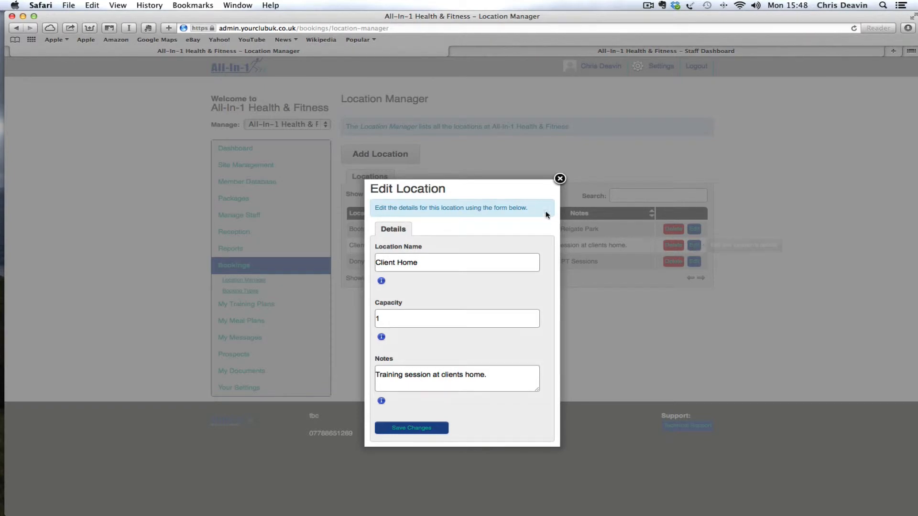
click(560, 179)
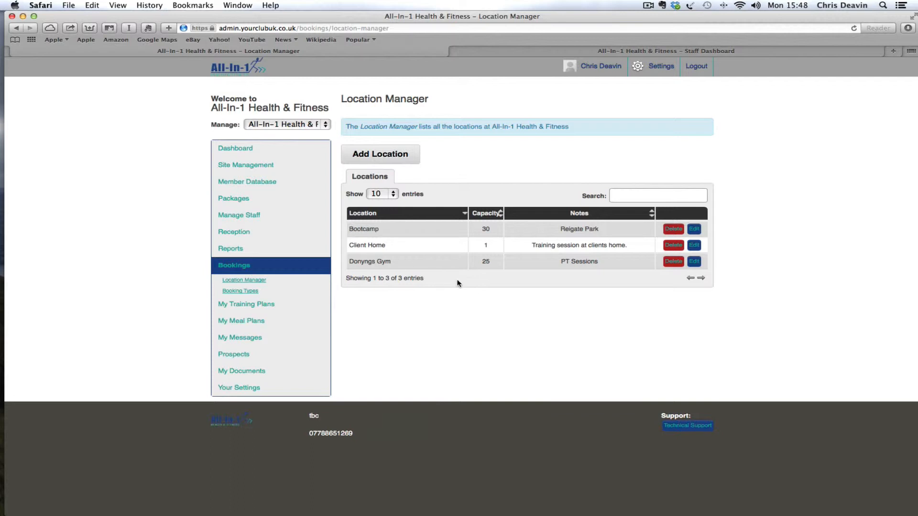
Start a new booking type named "Client Home Training" in the Other category
click(248, 292)
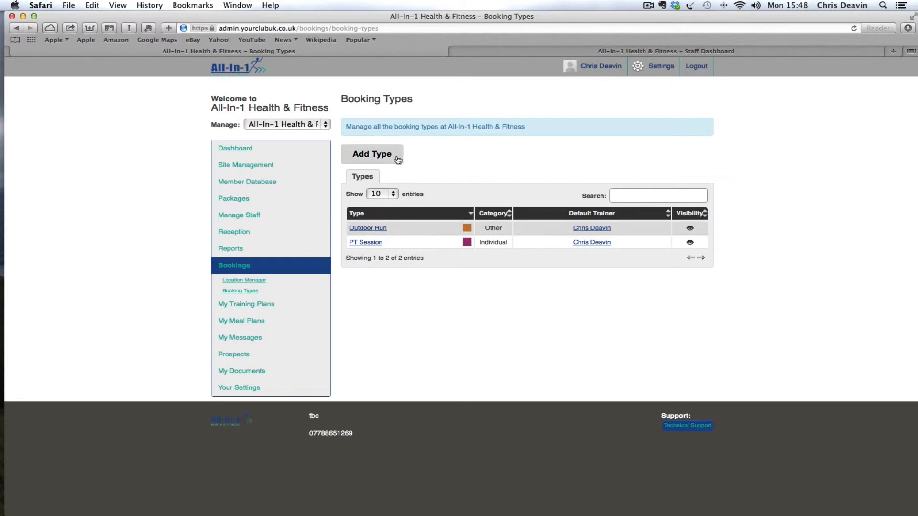
click(381, 156)
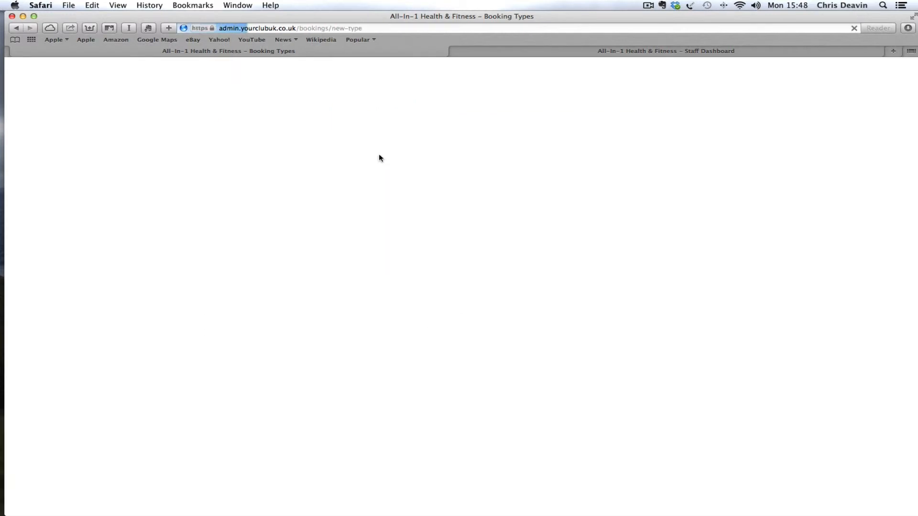
click(383, 223)
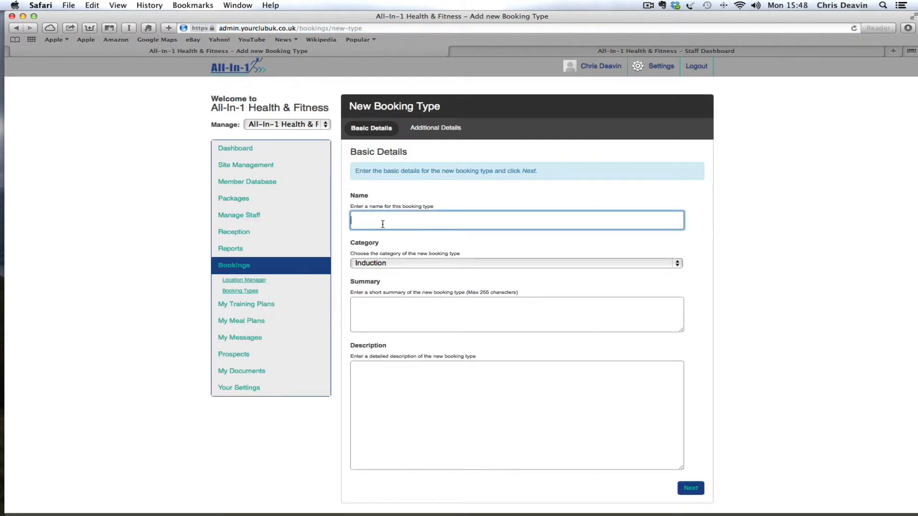
text(Client Home Training)
click(401, 264)
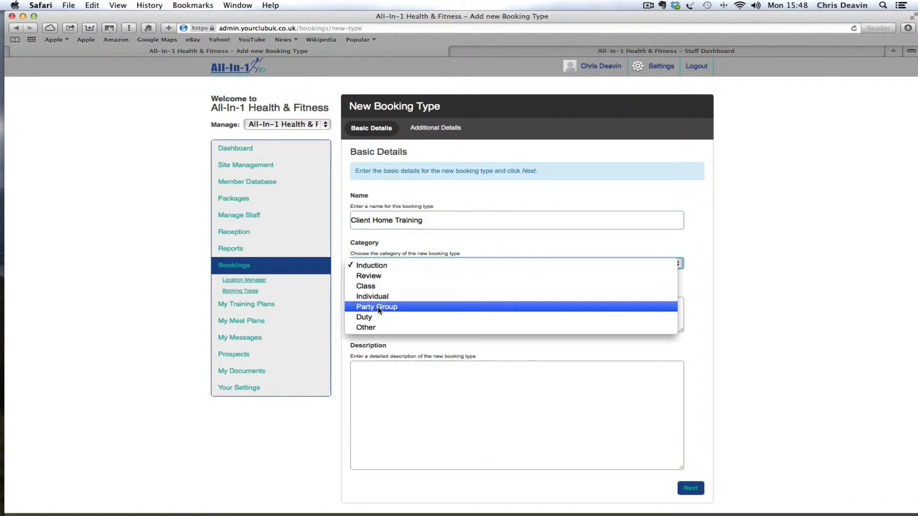
click(374, 327)
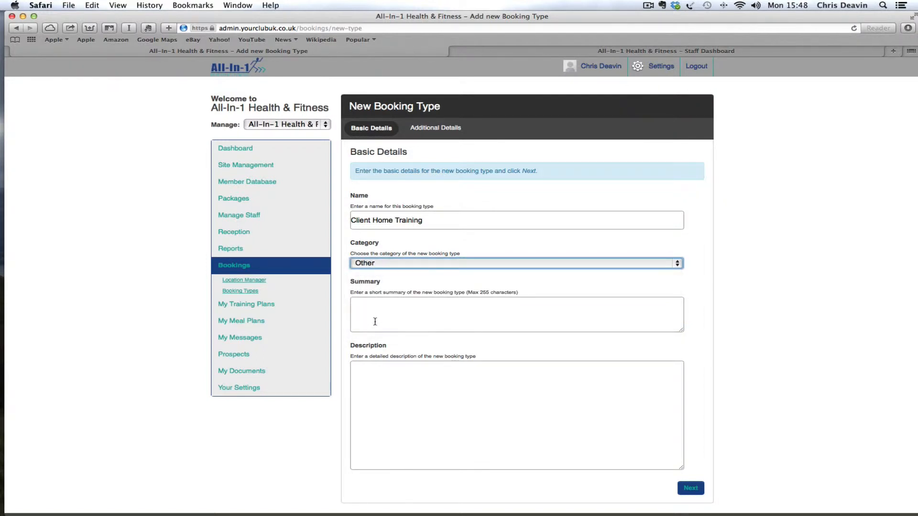
Enter "Training session at clients home." as the booking type's summary
click(375, 321)
text(Trai)
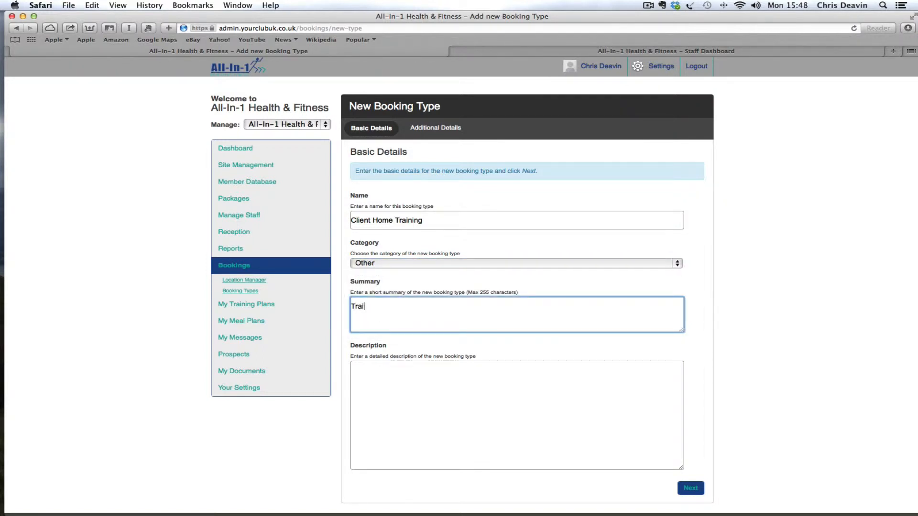
text(ning sess)
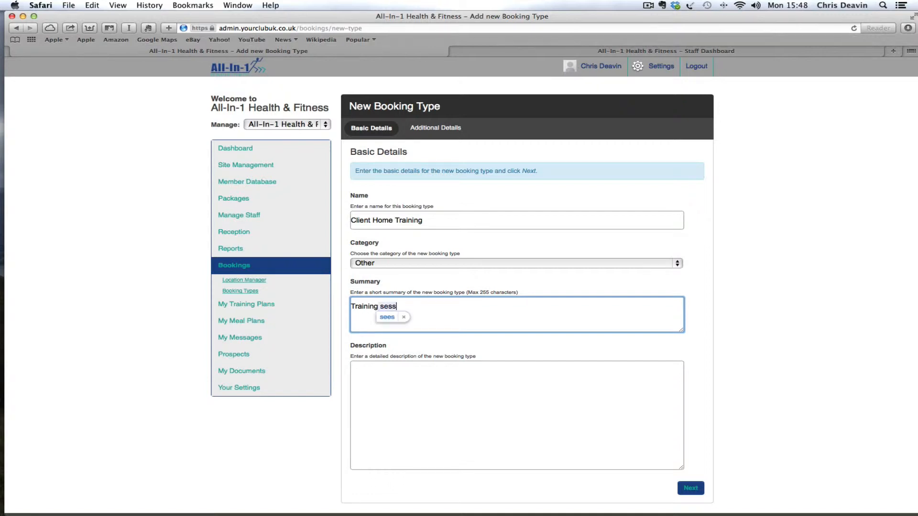
text(ion at )
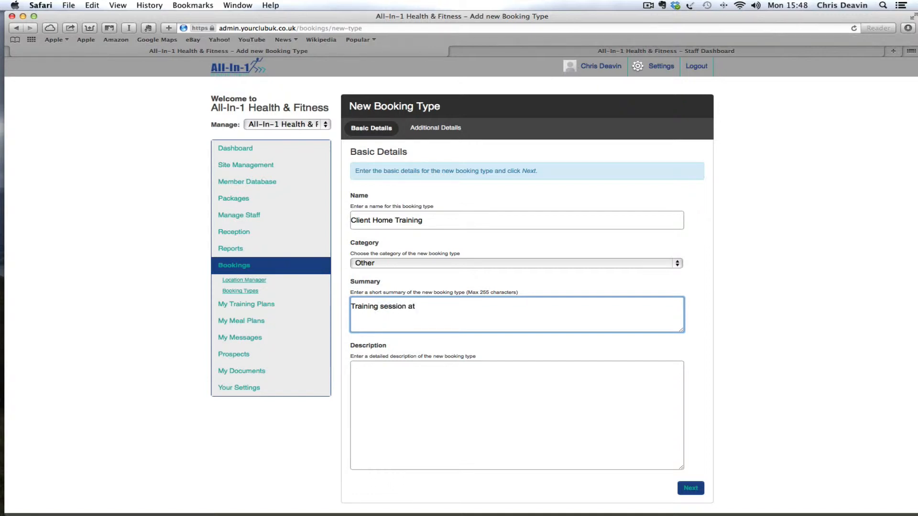
text(clients home.)
Enter "Training session at clients home." as the detailed description and continue to the booking type's additional details
click(403, 374)
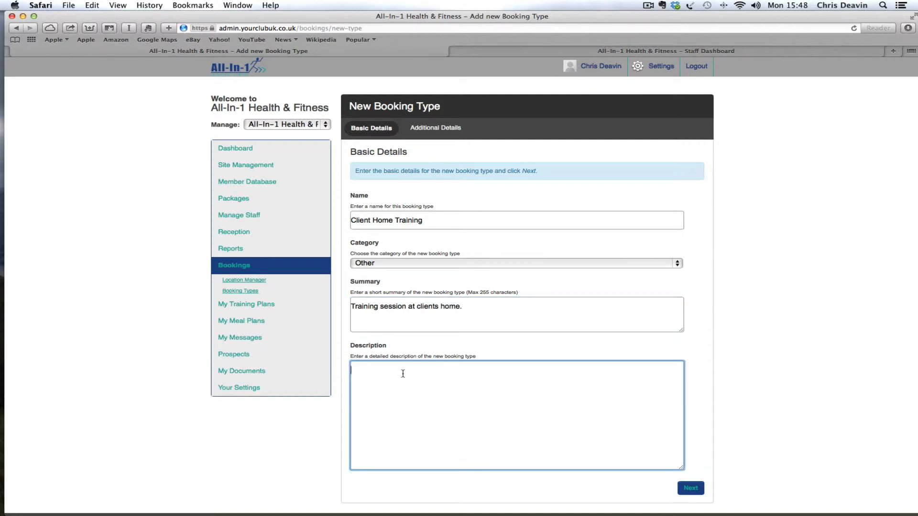
text(Training session at clients ho,me)
key(BackSpace)
key(BackSpace)
key(BackSpace)
text(me.)
click(690, 488)
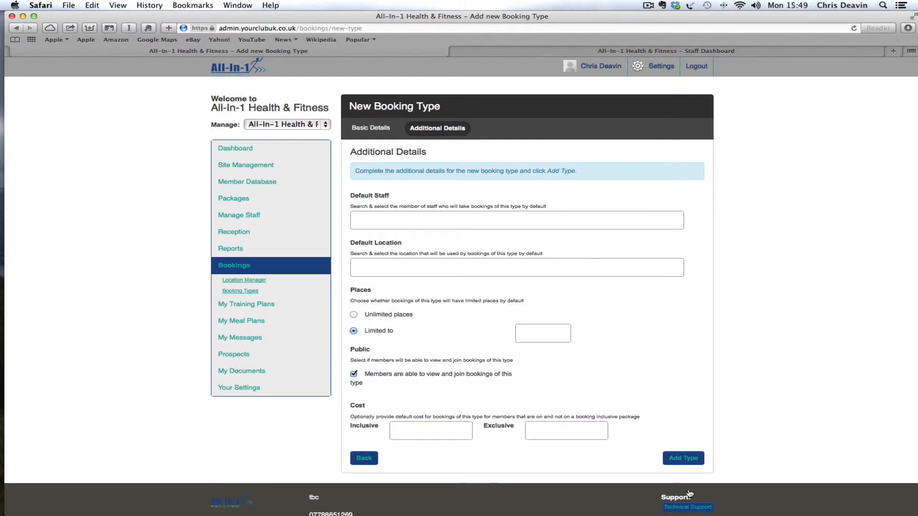
Assign the logged-in account holder as default staff and Client Home as default location for the booking type
click(370, 224)
text(Chris)
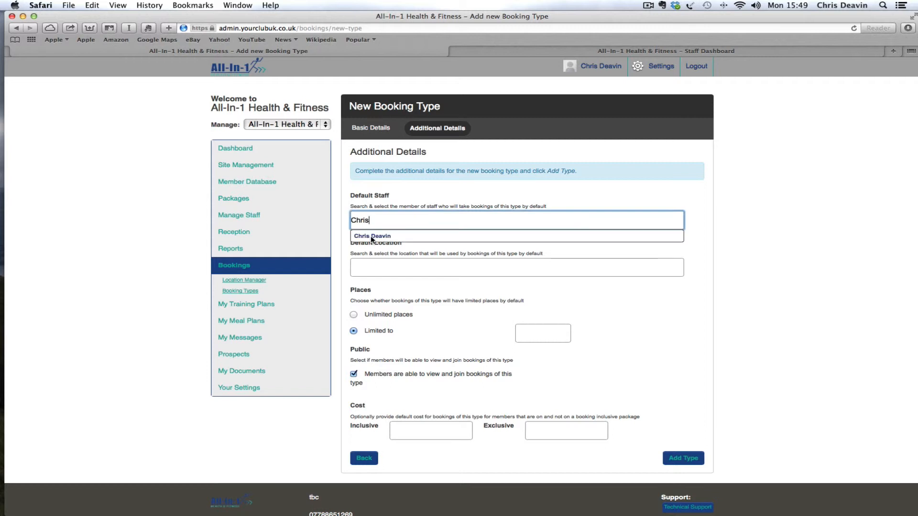
click(372, 236)
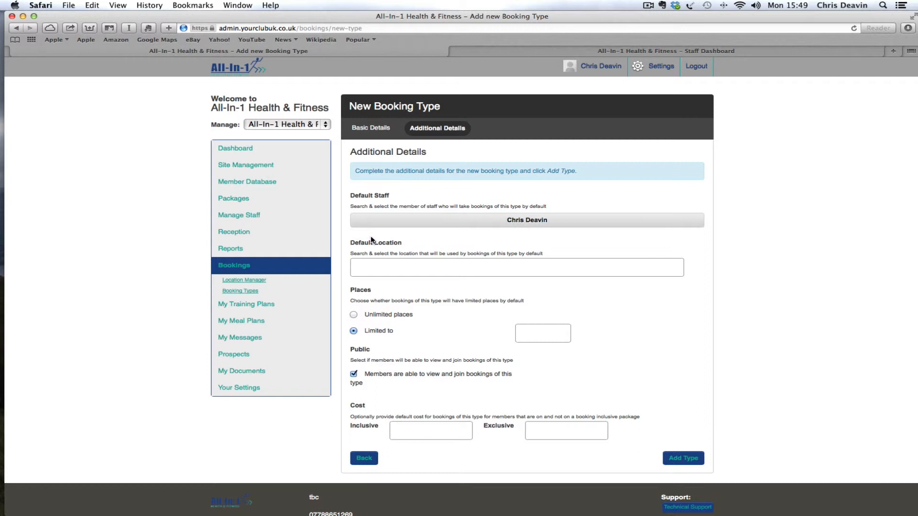
click(396, 273)
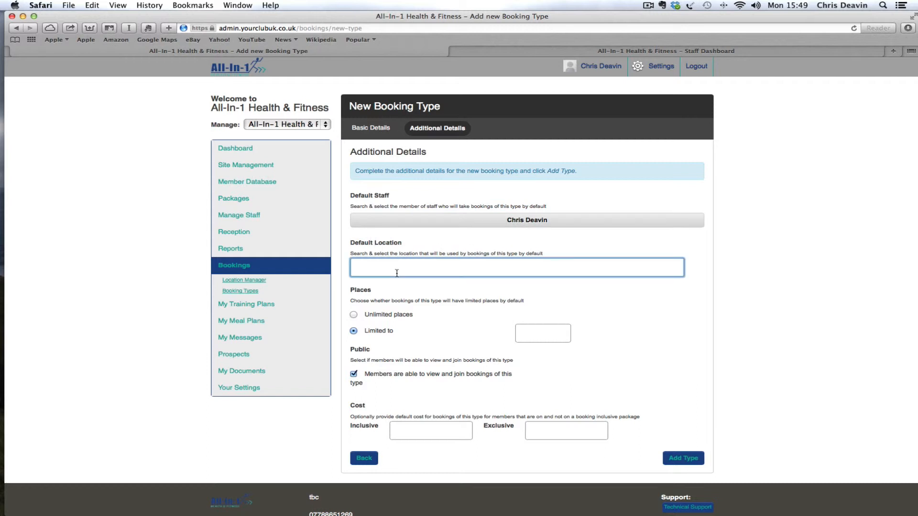
text(Clients)
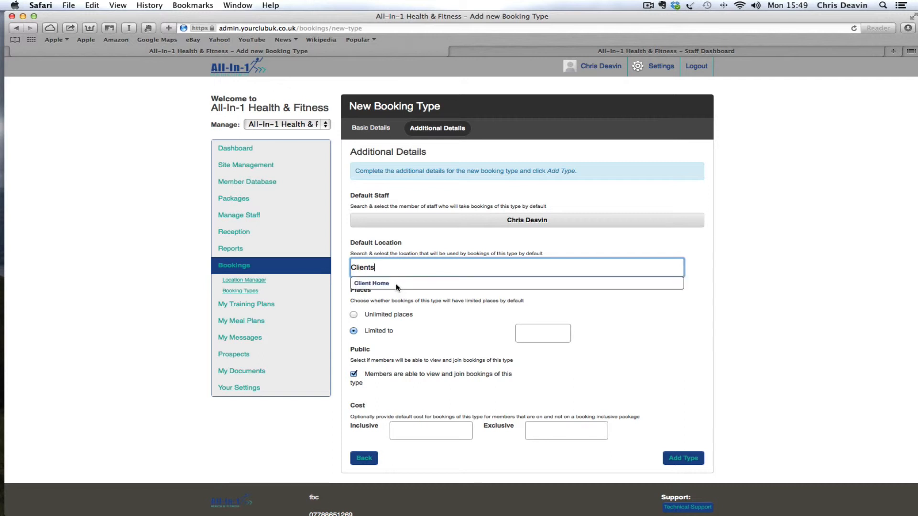
click(396, 286)
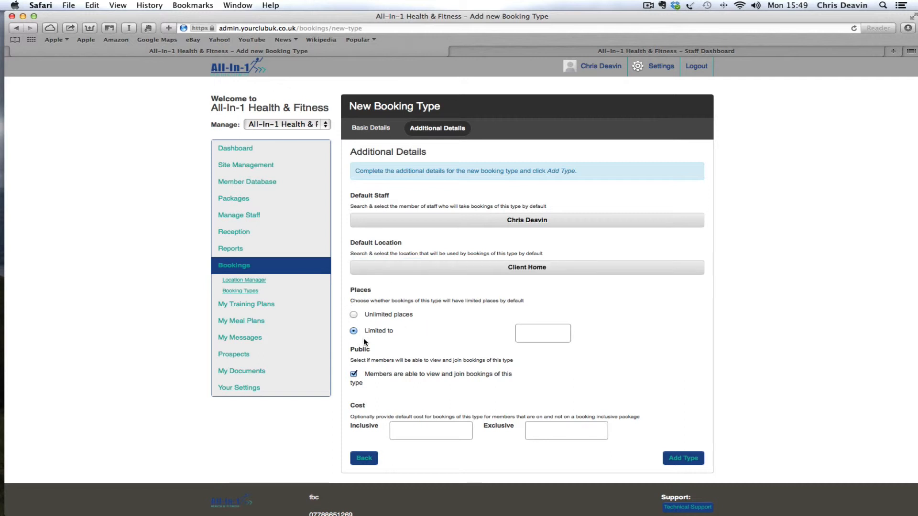
Limit the booking type to 1 place, set the inclusive and exclusive costs to 0.00, and add the type
click(534, 335)
text(1)
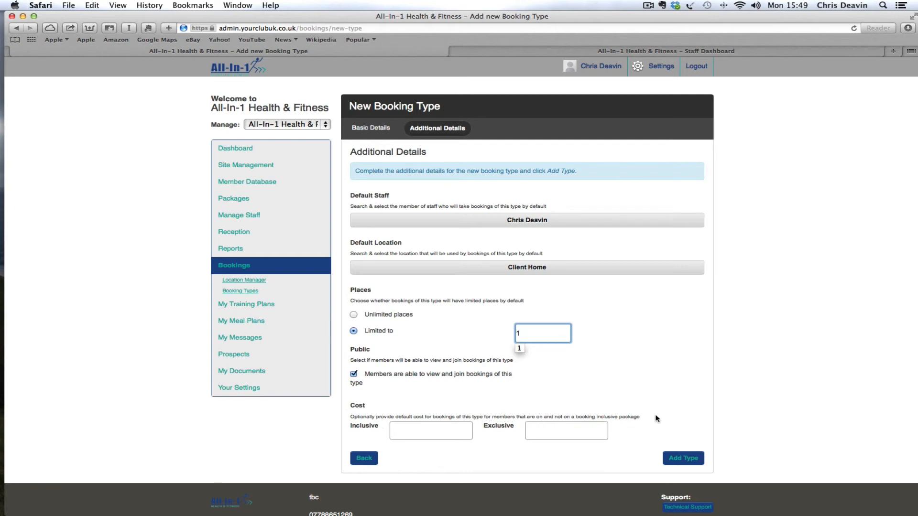
click(426, 429)
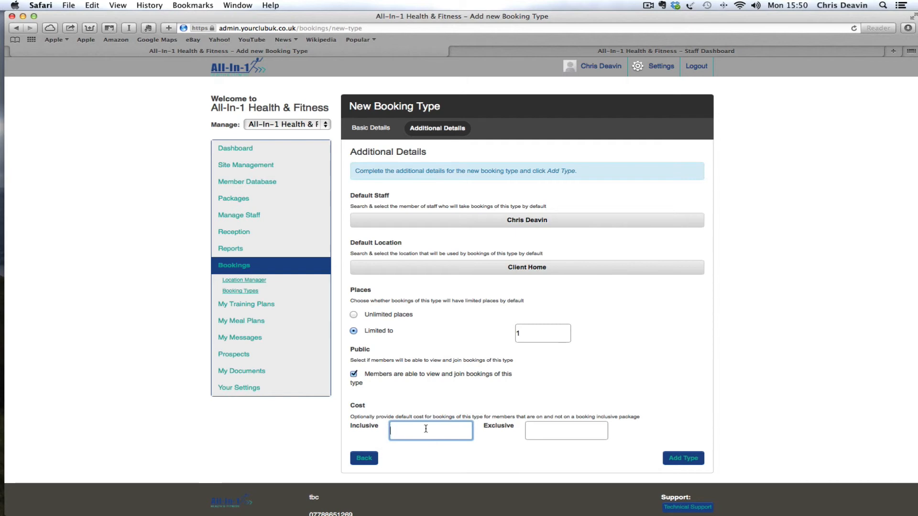
text(0.00)
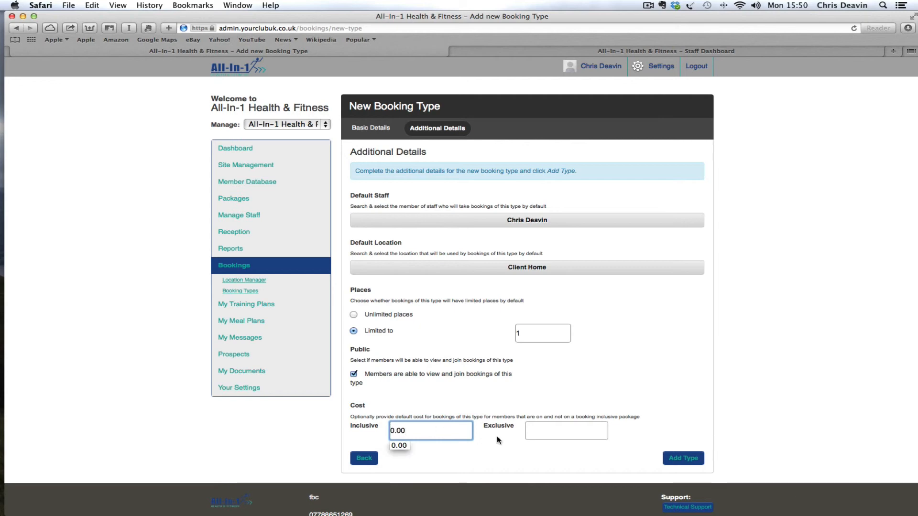
click(538, 428)
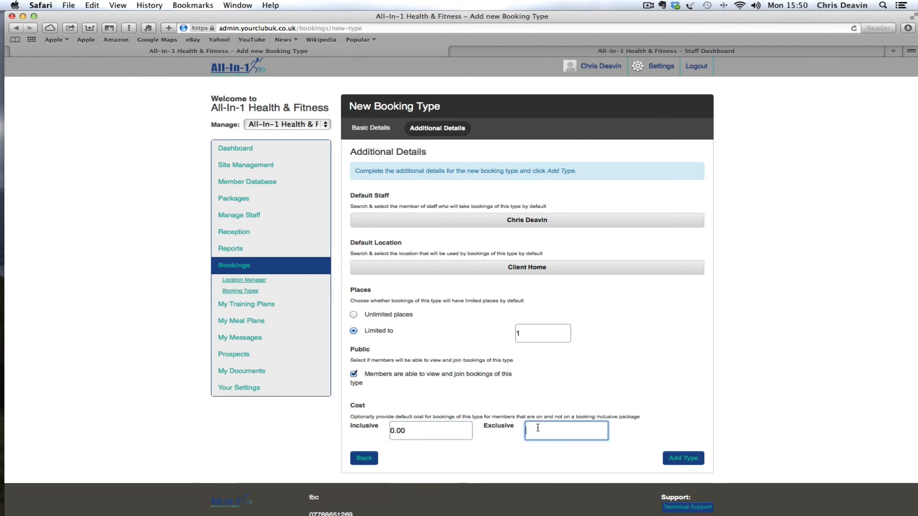
text(0.00)
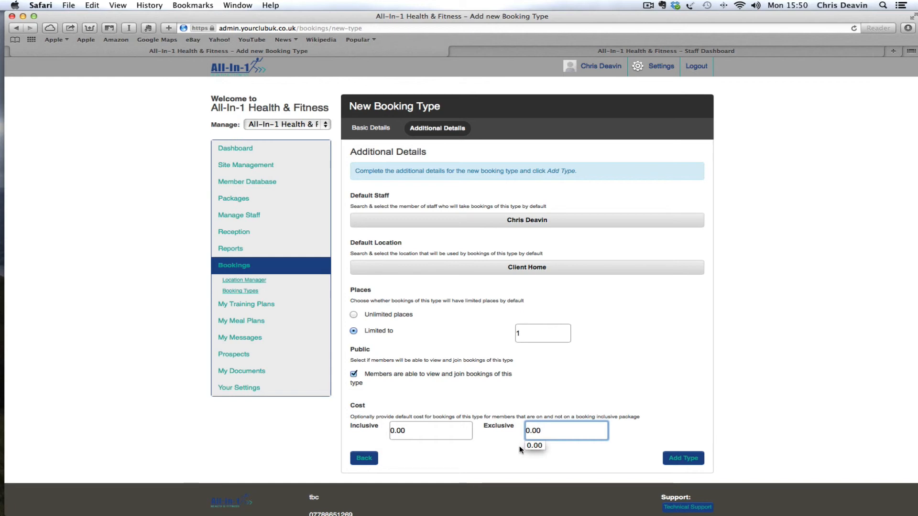
click(504, 455)
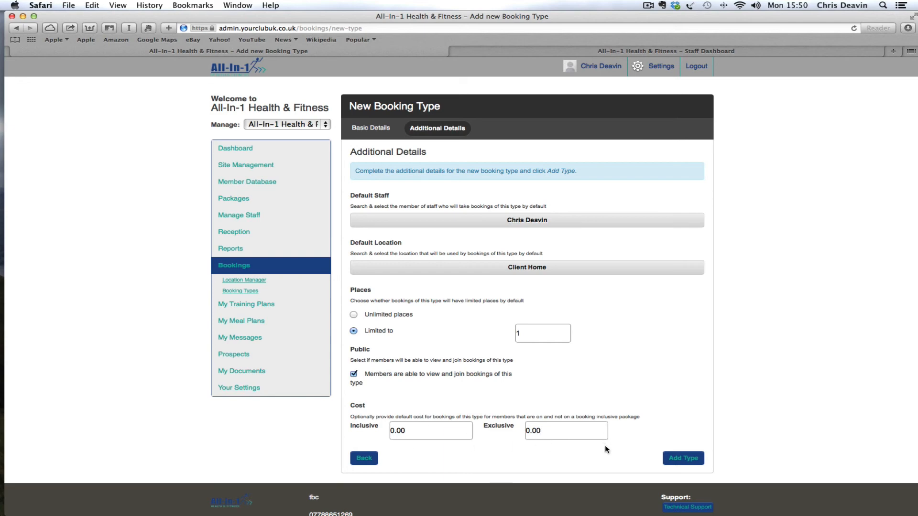
click(684, 459)
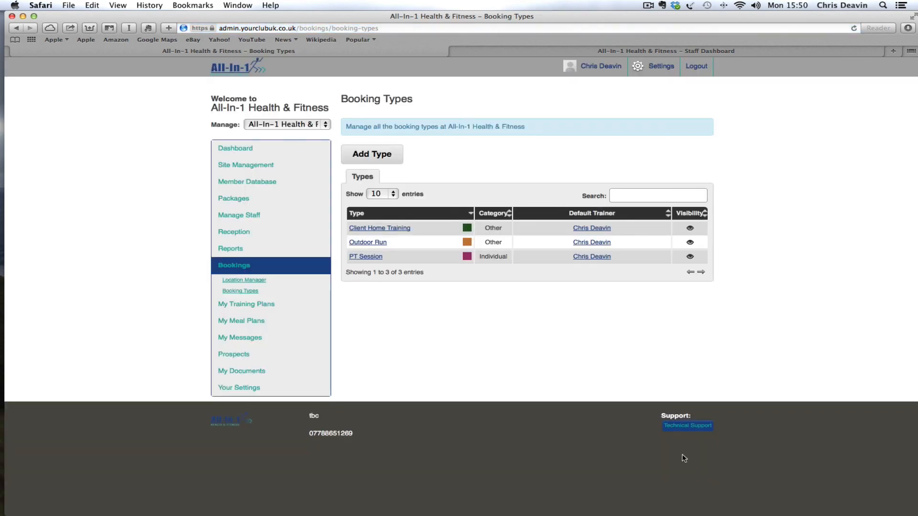